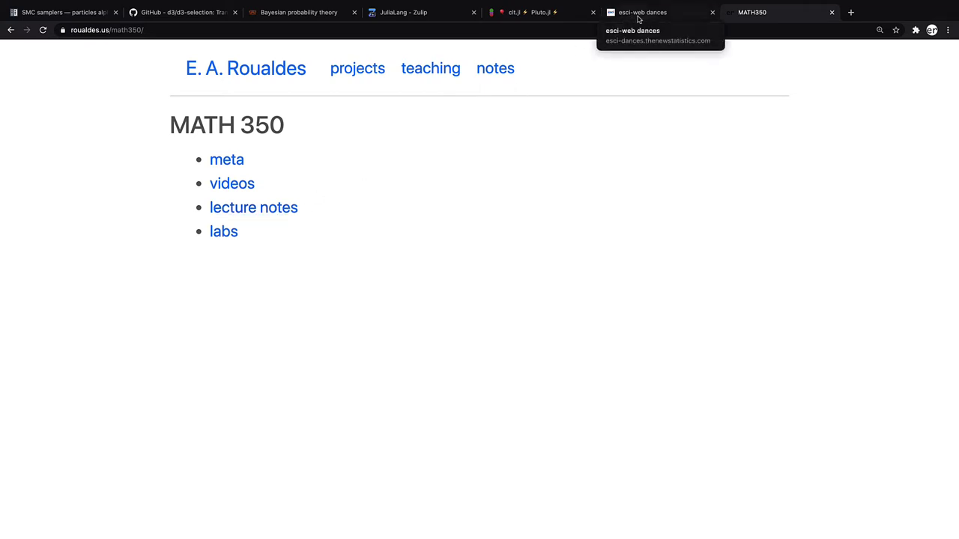
# Step: Open the esci-web dances simulation and take six individual samples of size 20 from the Normal population
pyautogui.click(639, 16)
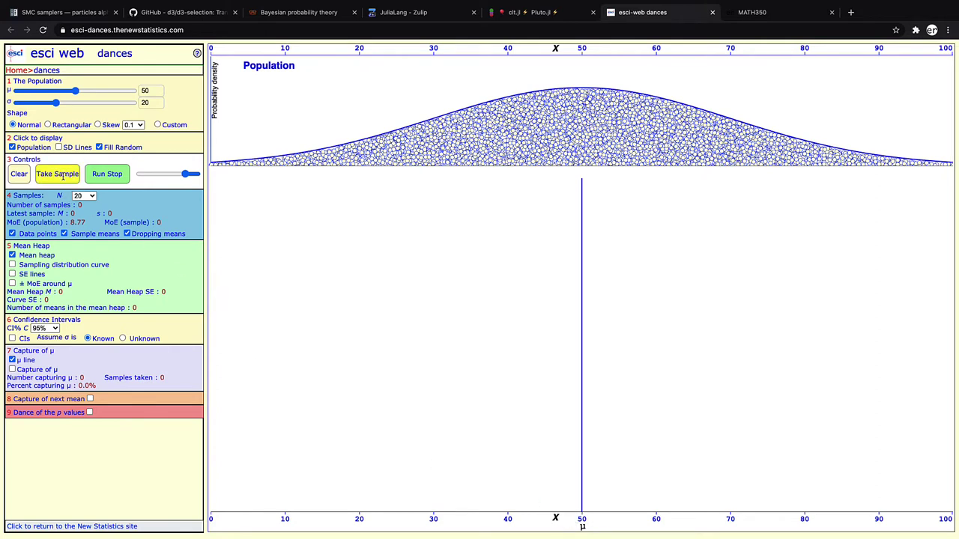
pyautogui.click(63, 175)
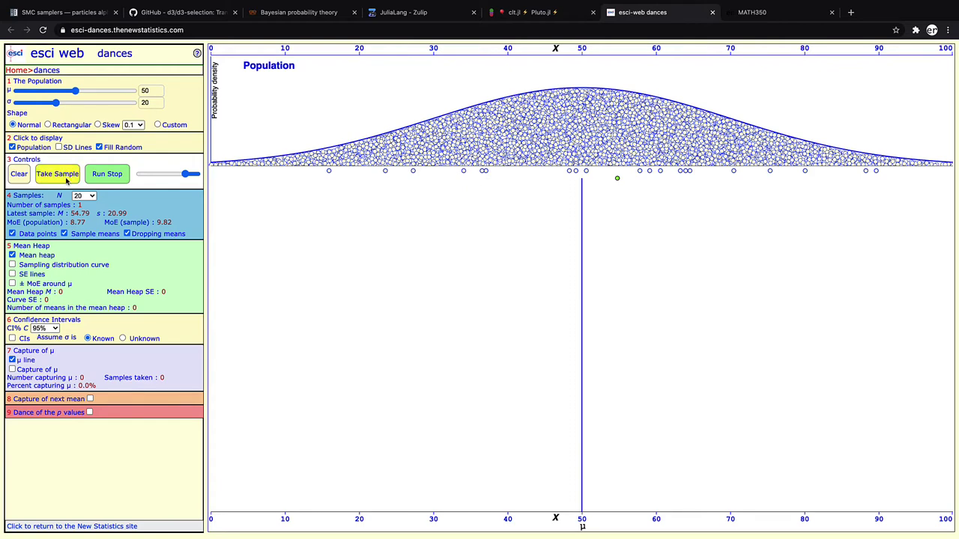
pyautogui.click(66, 178)
pyautogui.click(66, 178)
pyautogui.click(66, 178)
pyautogui.click(66, 178)
pyautogui.click(66, 178)
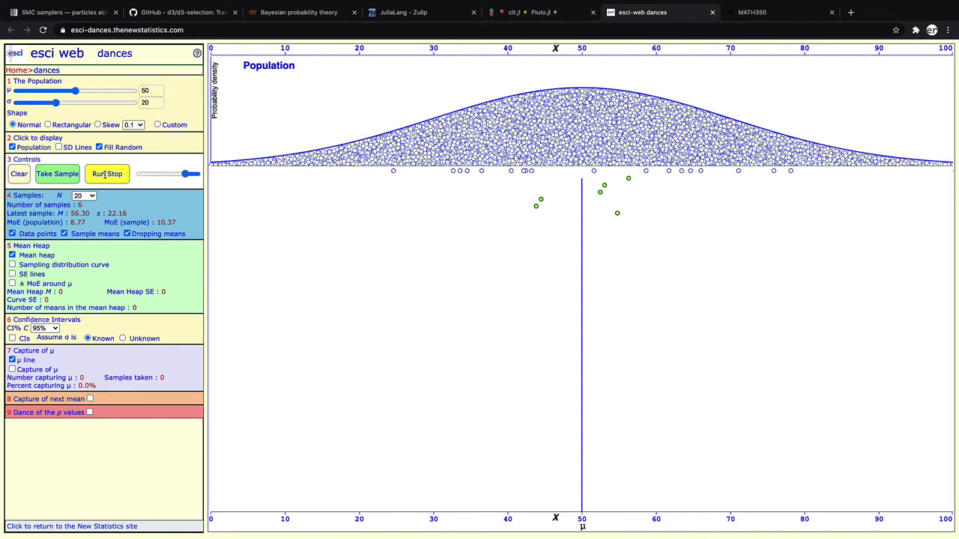
# Step: Run continuous sampling to build up the mean heap, stop the run, and keep the sample size at 20
pyautogui.click(107, 174)
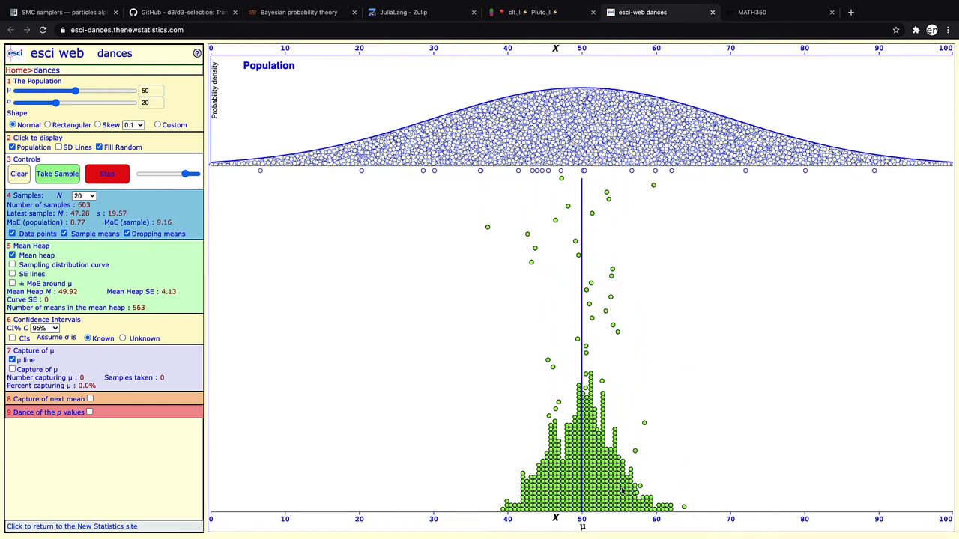
pyautogui.click(118, 179)
pyautogui.click(89, 196)
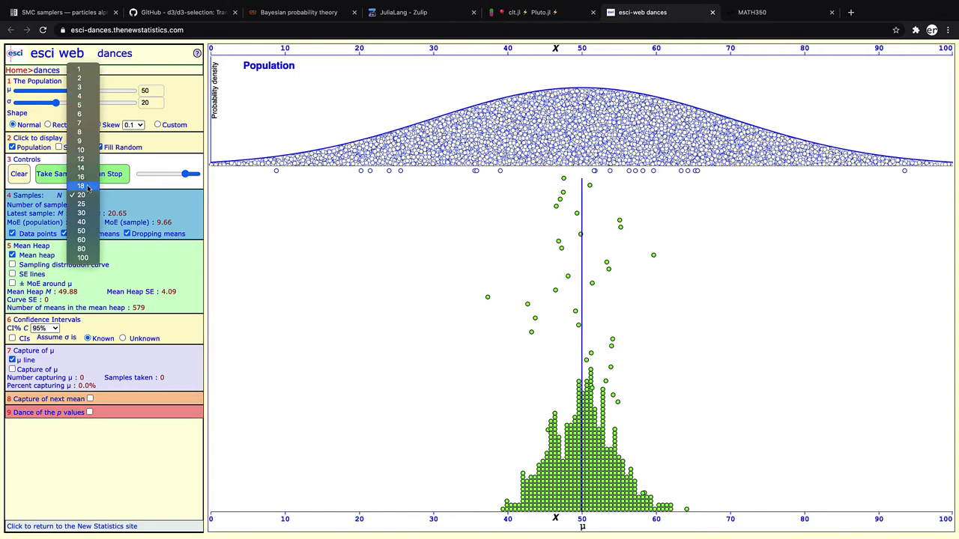
pyautogui.click(85, 195)
# Step: Move the population mean to 44, and switch the population shape to Skew with a value of 1.0
pyautogui.moveTo(74, 88); pyautogui.dragTo(51, 93)
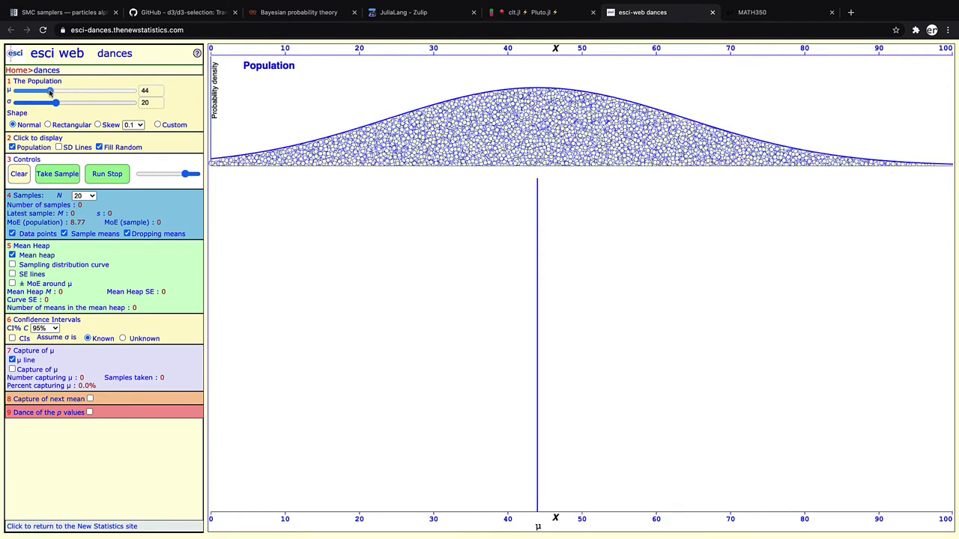
pyautogui.click(98, 125)
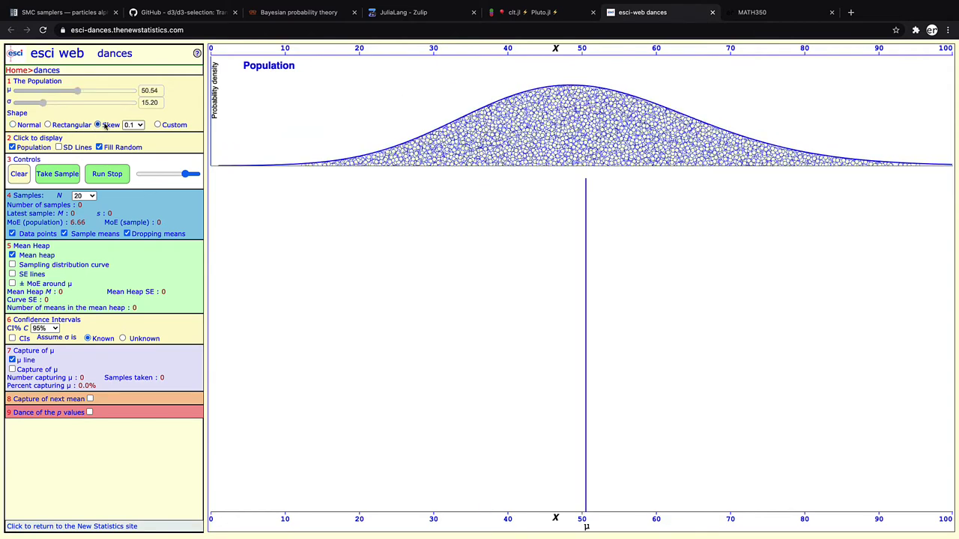
pyautogui.click(131, 126)
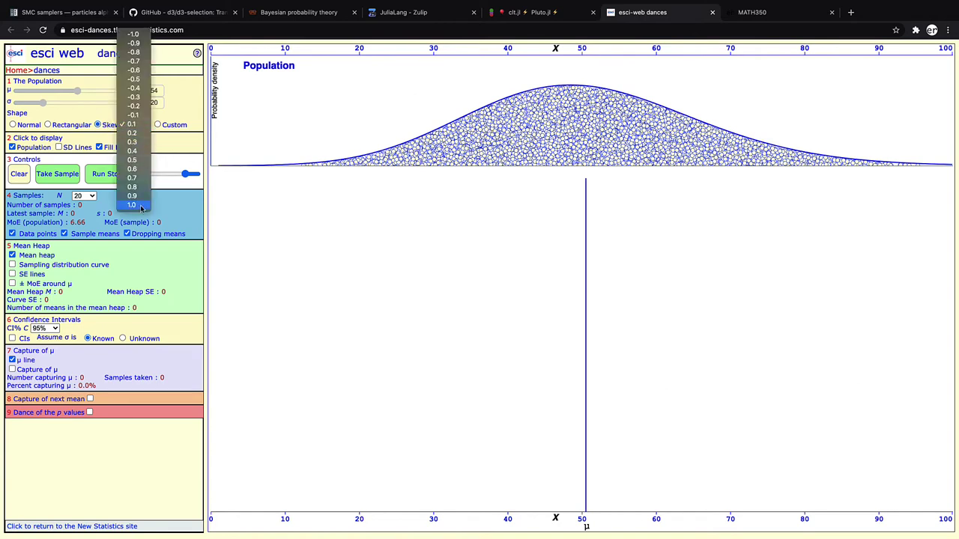
pyautogui.click(175, 209)
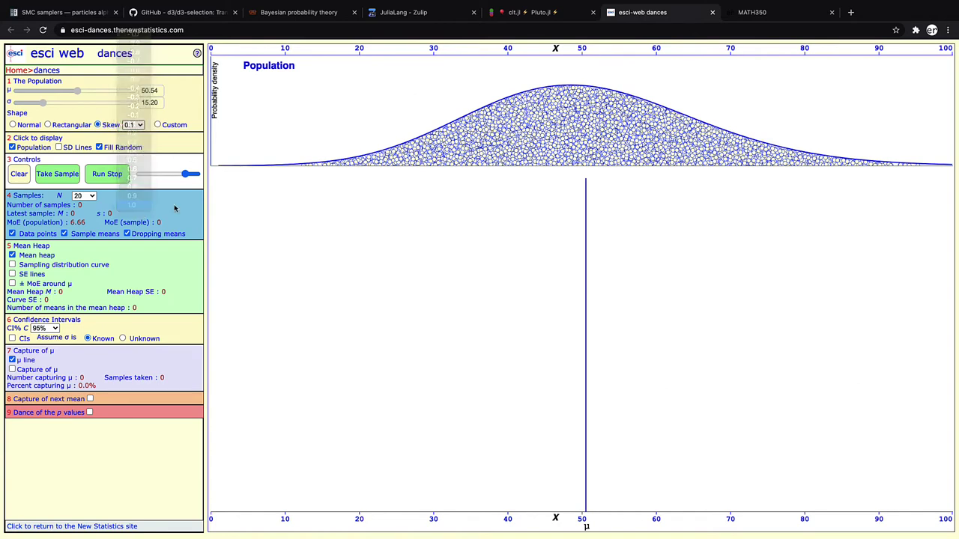
# Step: Set the sample size N to 50, run continuous sampling from the skewed population, and stop the run
pyautogui.click(88, 194)
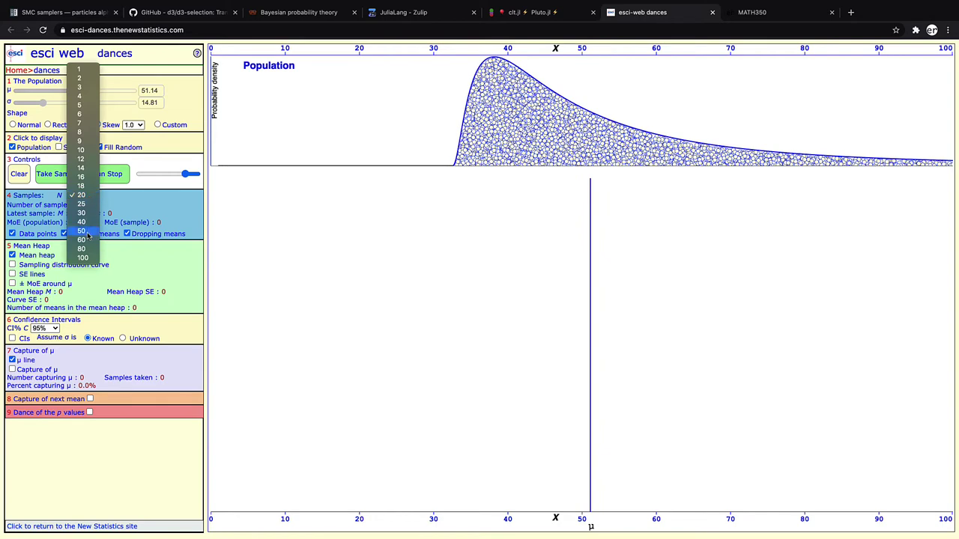
pyautogui.click(112, 177)
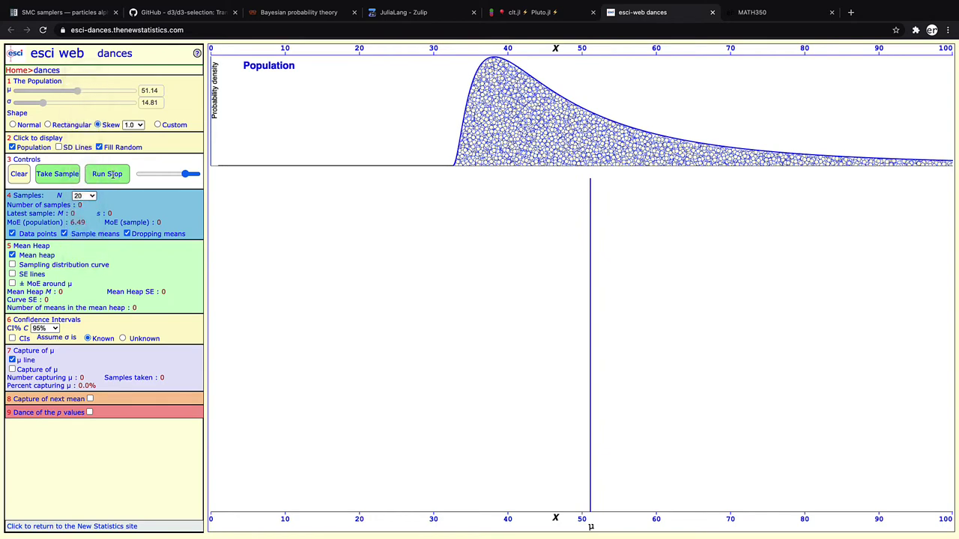
pyautogui.click(112, 174)
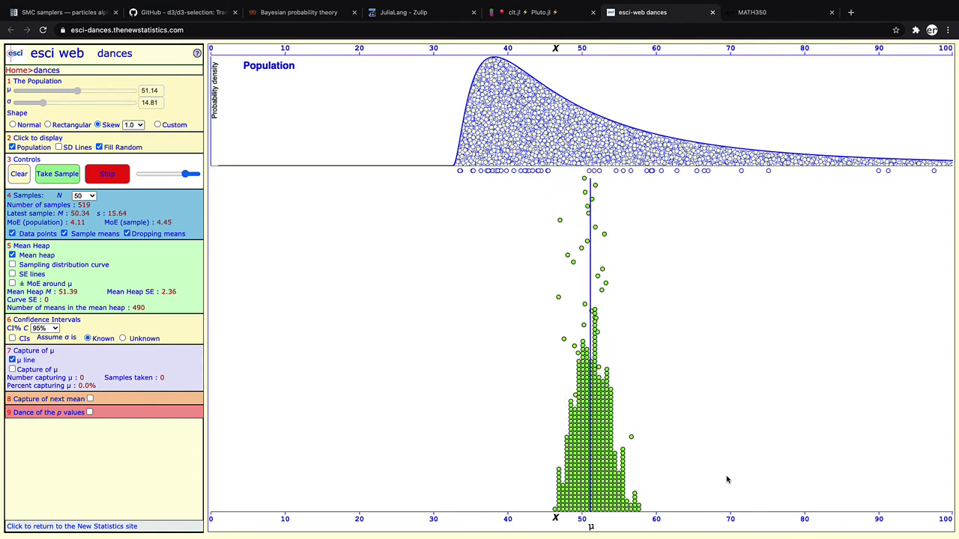
pyautogui.click(107, 174)
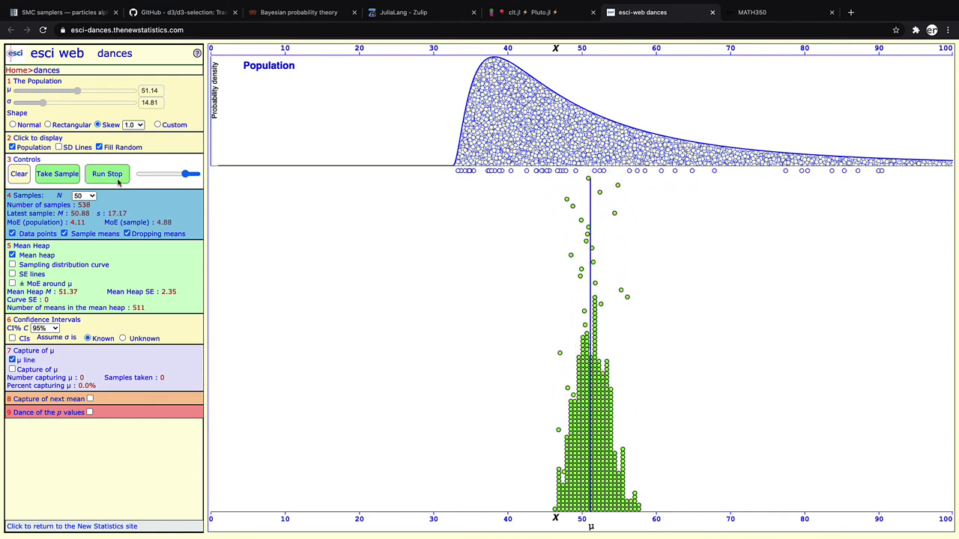
# Step: From the MATH 350 course page, go to the plutonotebooks GitHub repository and open its Central Limit Theorem notebook
pyautogui.click(778, 13)
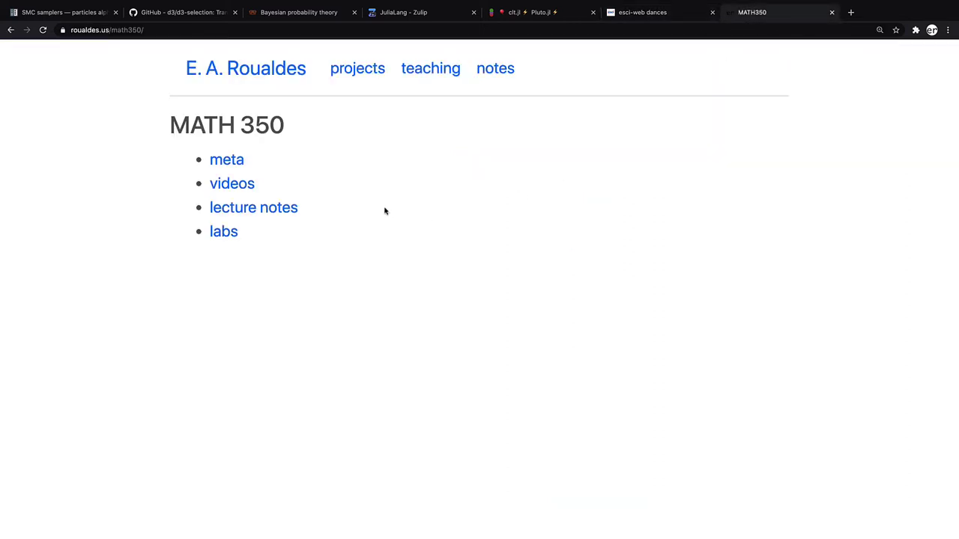
pyautogui.click(240, 165)
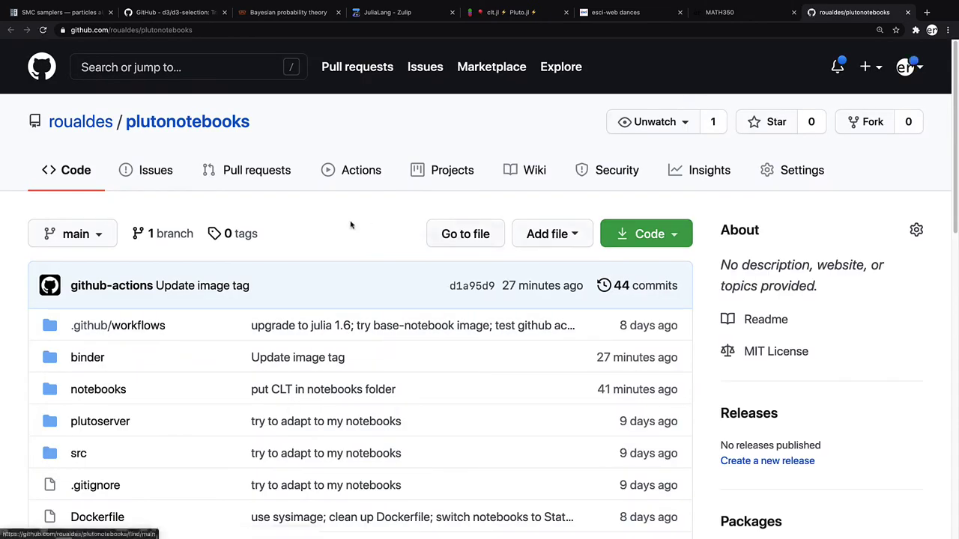
pyautogui.scroll(-10, 349, 224)
pyautogui.scroll(-3, 350, 225)
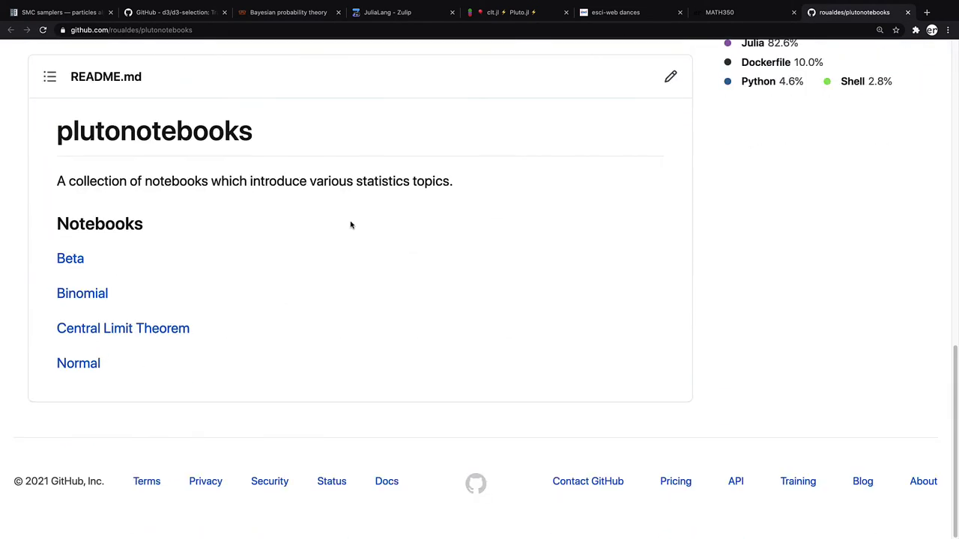
pyautogui.click(143, 337)
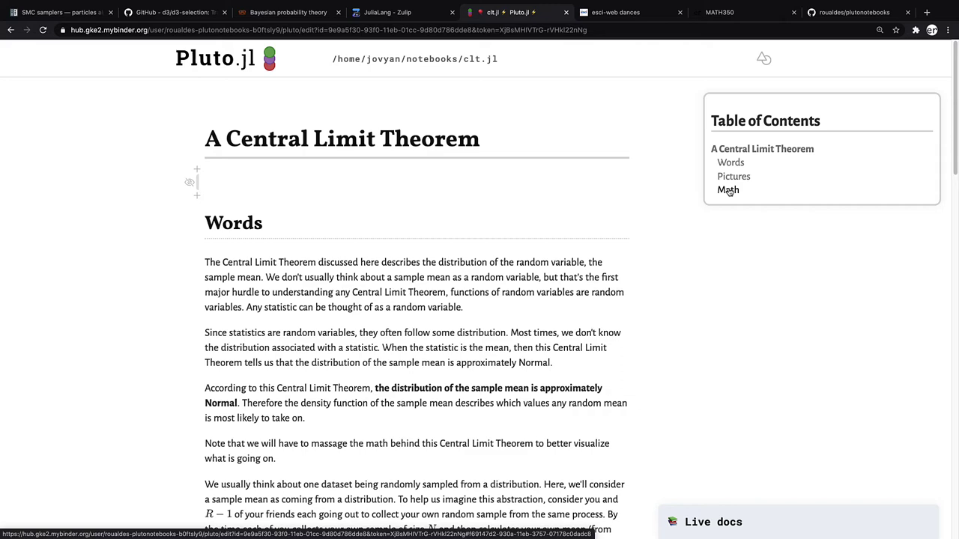
# Step: Read through the notebook's Words section down to the Gamma theoretical distribution plot under Pictures
pyautogui.scroll(-1, 663, 239)
pyautogui.scroll(-2, 266, 215)
pyautogui.scroll(-3, 266, 215)
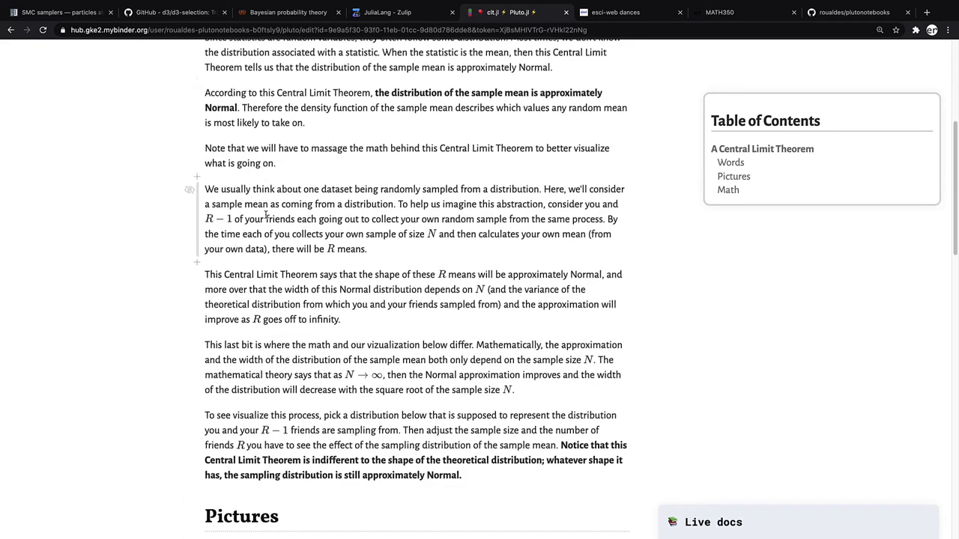
pyautogui.scroll(-1, 553, 274)
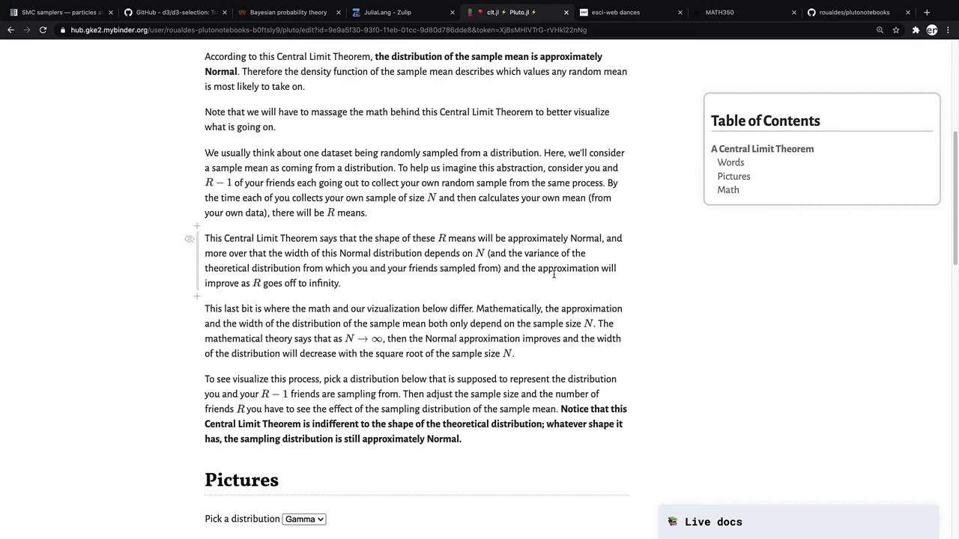
pyautogui.scroll(-8, 554, 274)
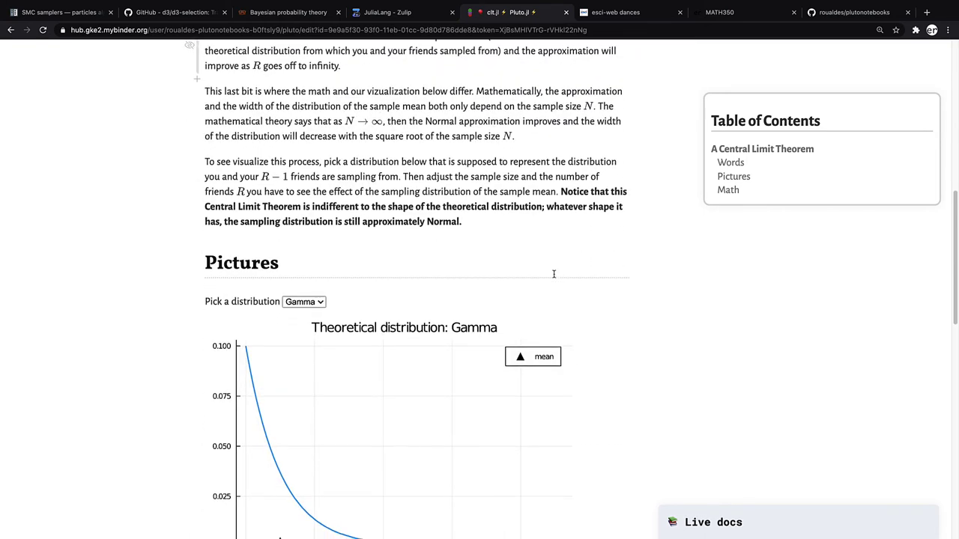
pyautogui.scroll(-5, 554, 275)
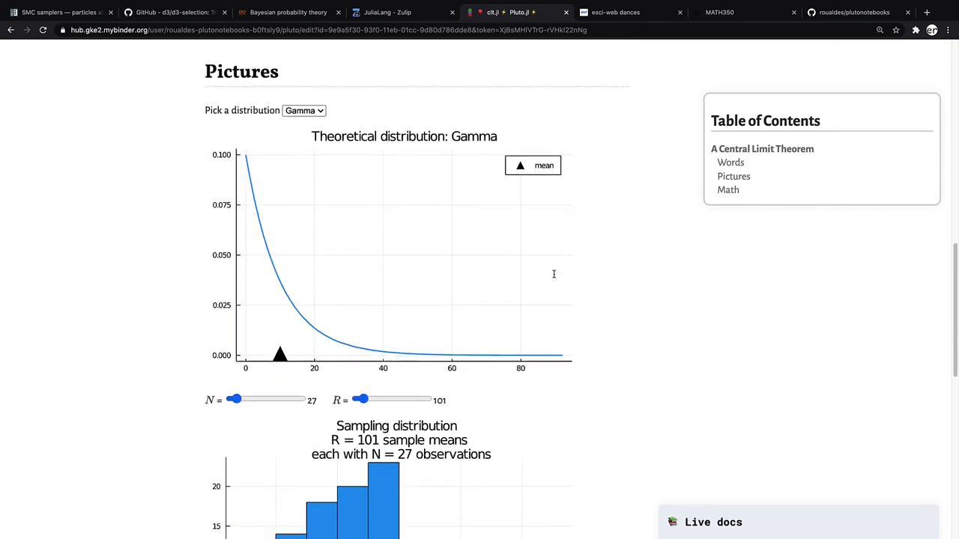
pyautogui.scroll(-1, 554, 277)
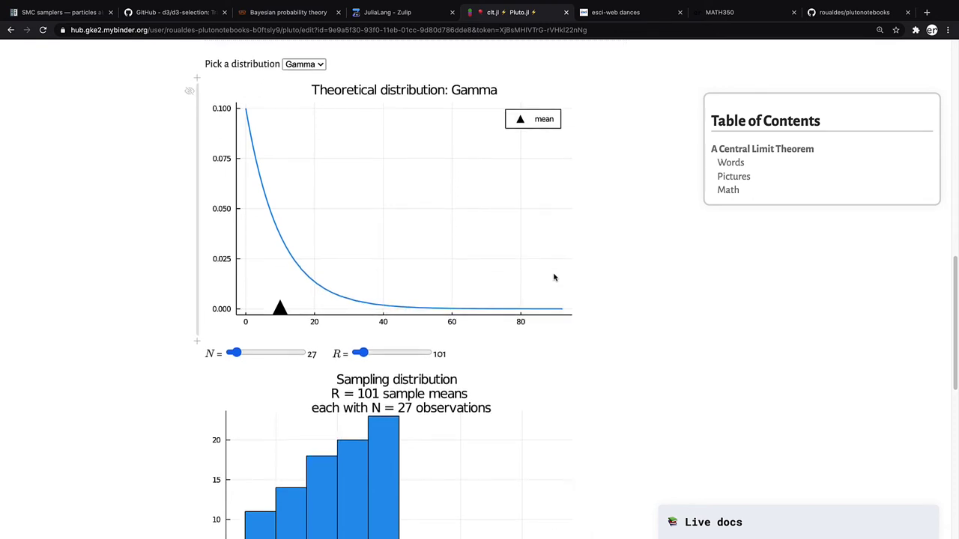
pyautogui.scroll(-1, 554, 278)
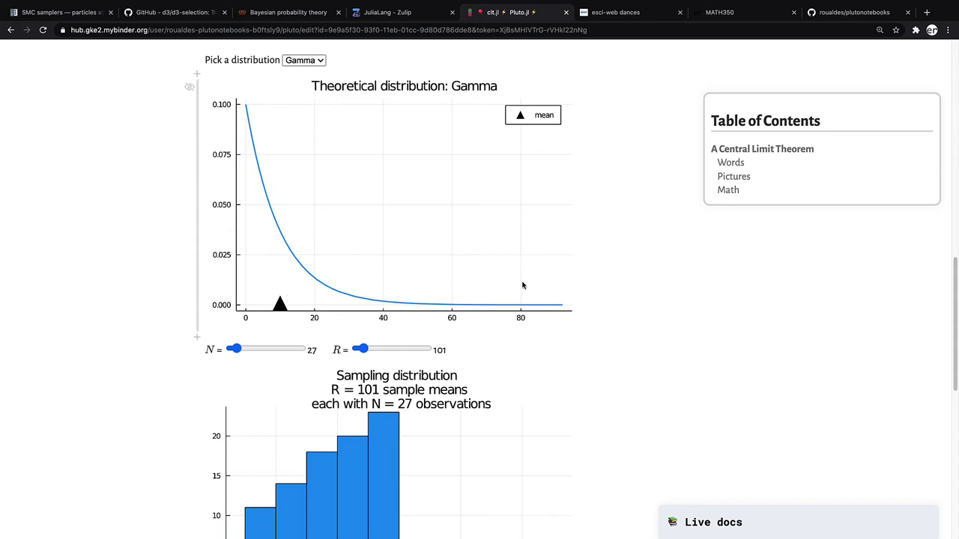
# Step: Set the sample size N to 88 and the number of sample means R to 291 for the Gamma distribution
pyautogui.scroll(-1, 487, 308)
pyautogui.moveTo(235, 344); pyautogui.dragTo(252, 344)
pyautogui.moveTo(352, 343); pyautogui.dragTo(377, 343)
pyautogui.scroll(-1, 528, 330)
pyautogui.scroll(-5, 528, 331)
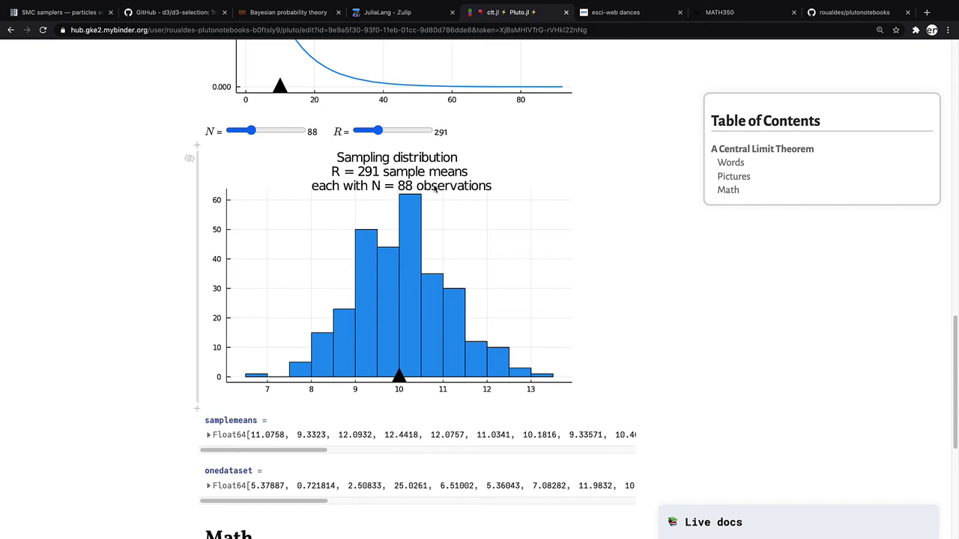
# Step: Compare the theoretical and sampling distributions, then raise R to 880 and N to 301
pyautogui.scroll(1, 560, 244)
pyautogui.scroll(5, 561, 244)
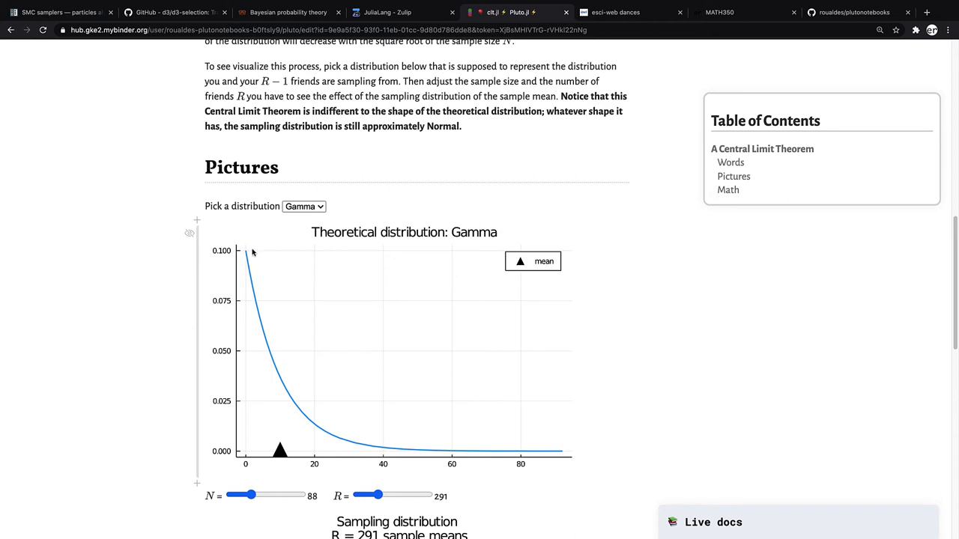
pyautogui.scroll(-2, 496, 409)
pyautogui.scroll(-5, 496, 409)
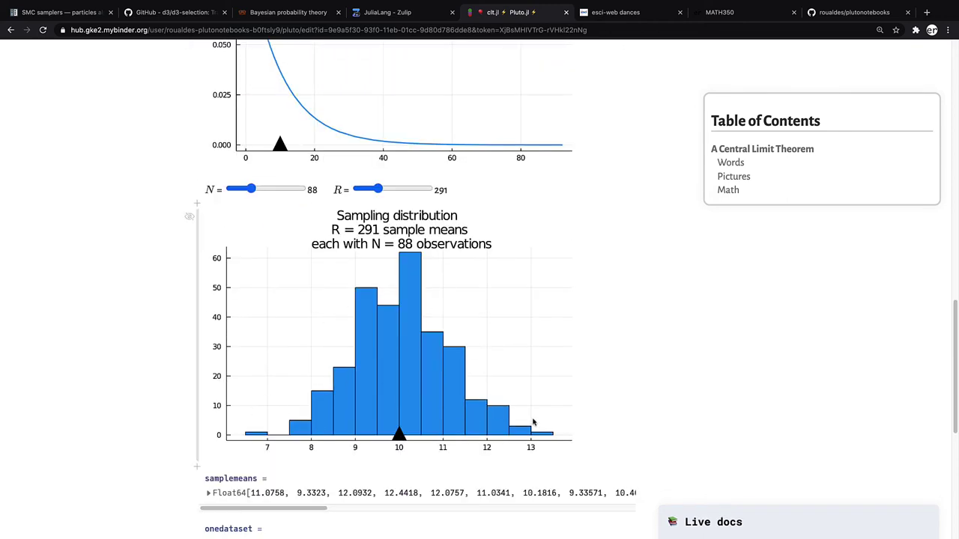
pyautogui.moveTo(377, 189); pyautogui.dragTo(419, 192)
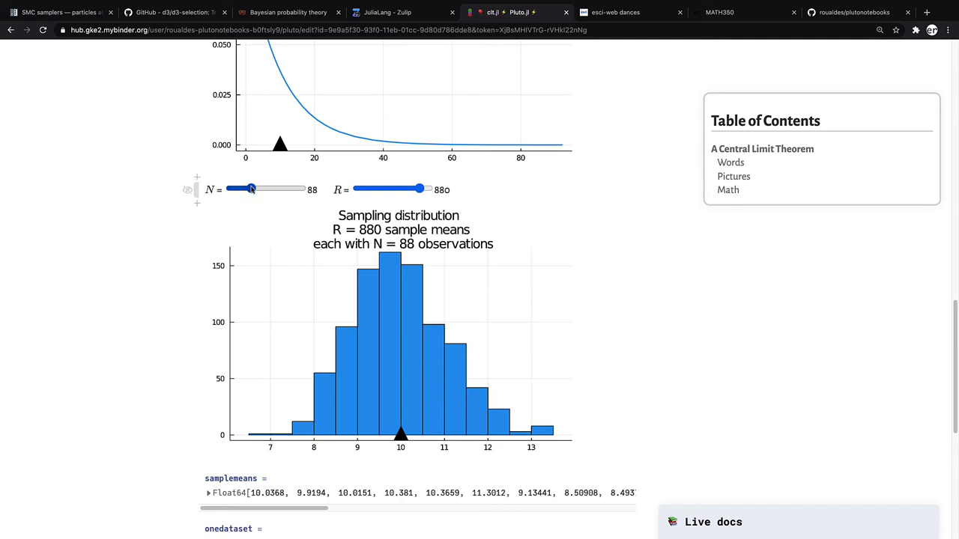
pyautogui.moveTo(251, 189); pyautogui.dragTo(303, 188)
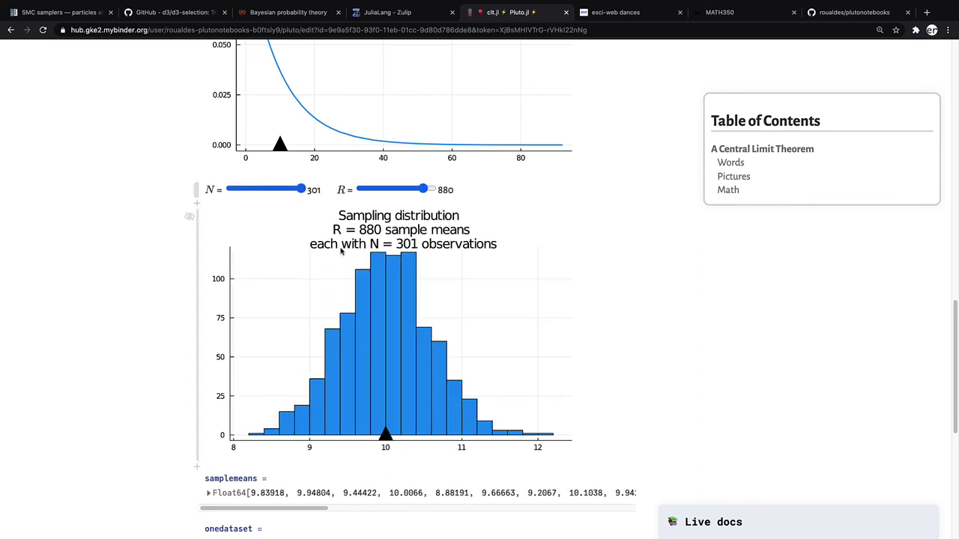
# Step: Change the theoretical distribution in the Pictures section to Uniform
pyautogui.scroll(5, 323, 225)
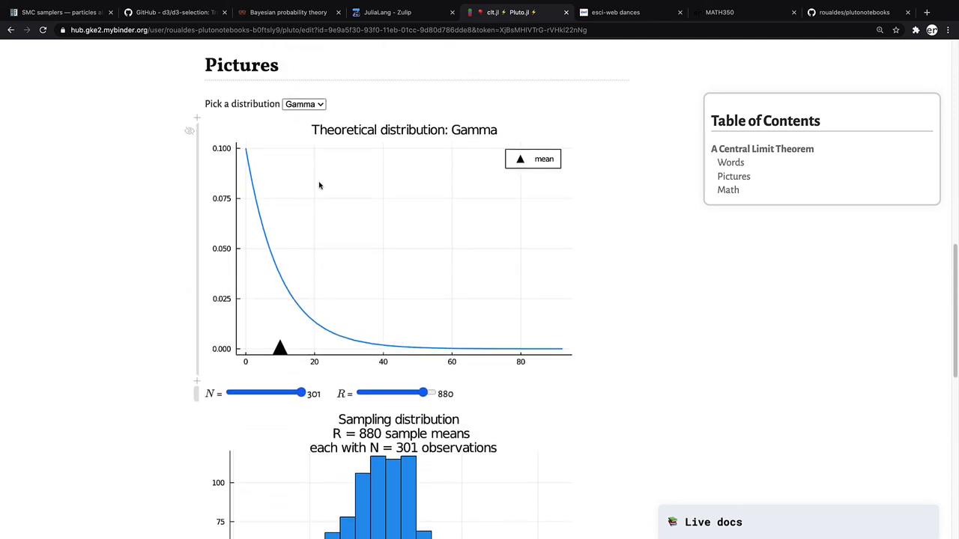
pyautogui.click(316, 104)
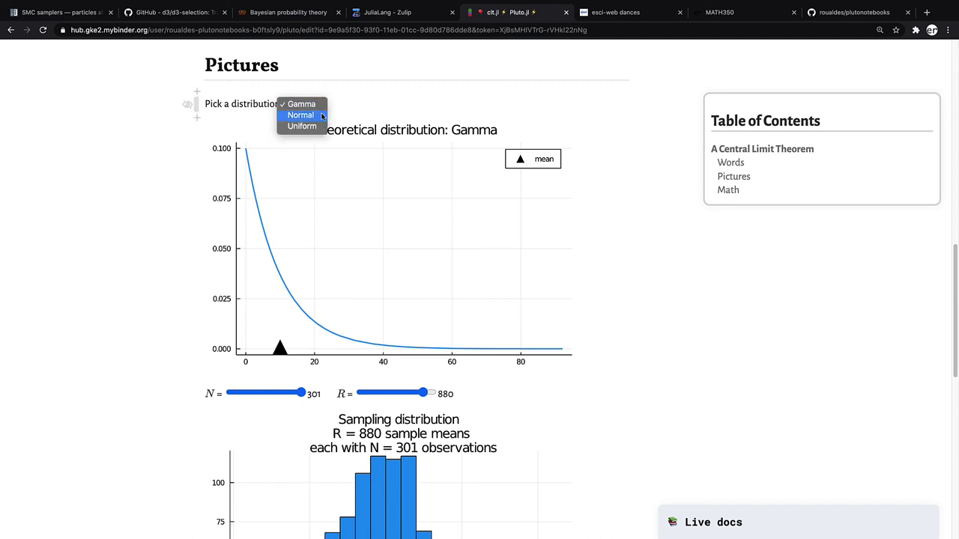
pyautogui.click(304, 126)
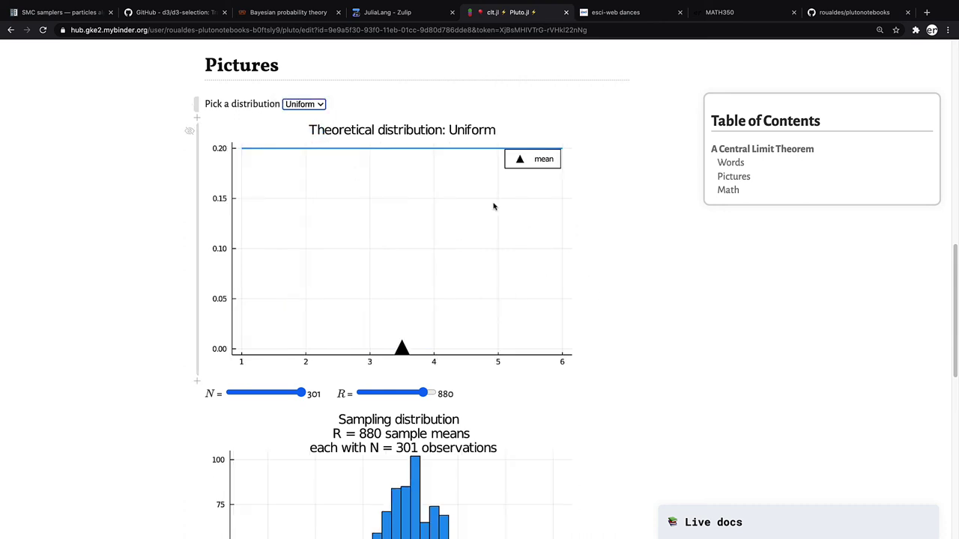
# Step: Set N to 101 and R to 272 for the Uniform distribution and view the resulting sampling histogram and data arrays
pyautogui.scroll(-3, 449, 371)
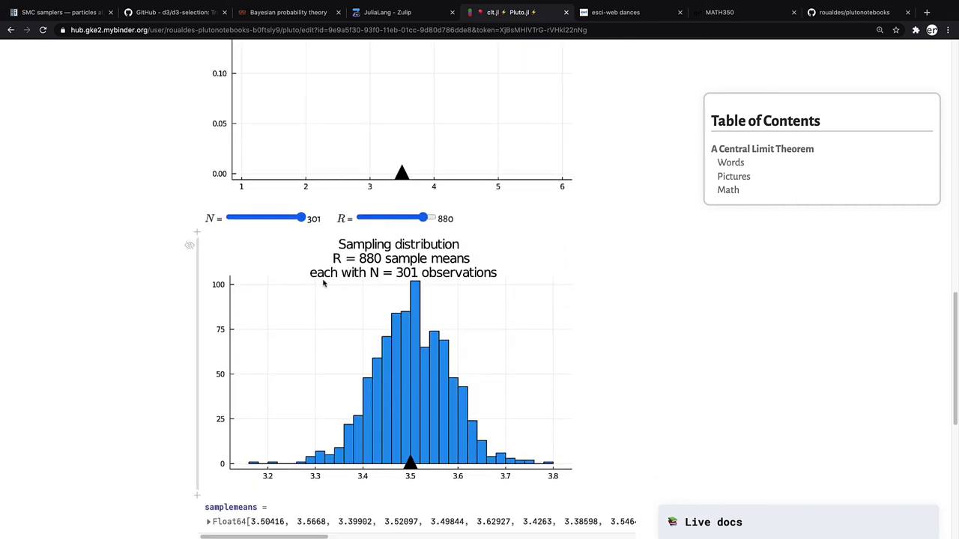
pyautogui.click(254, 219)
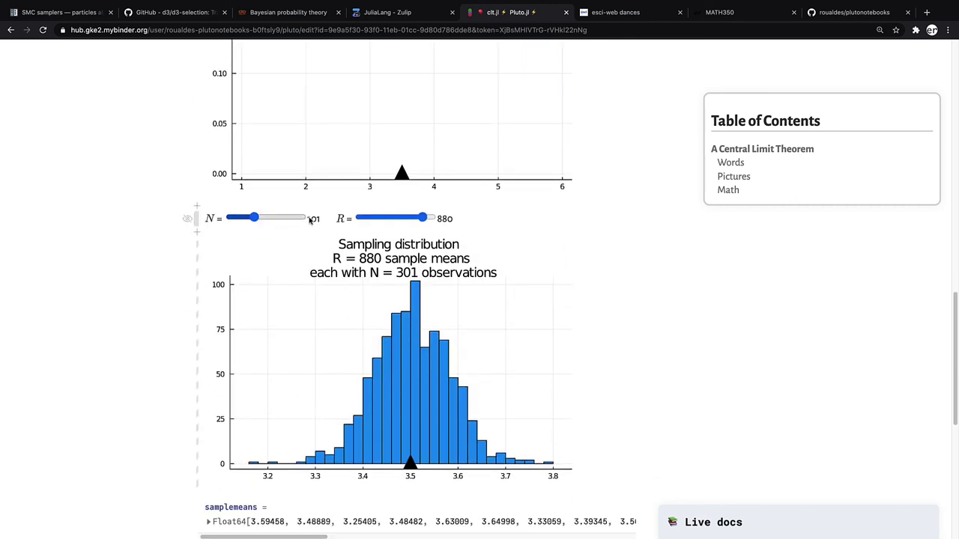
pyautogui.click(380, 217)
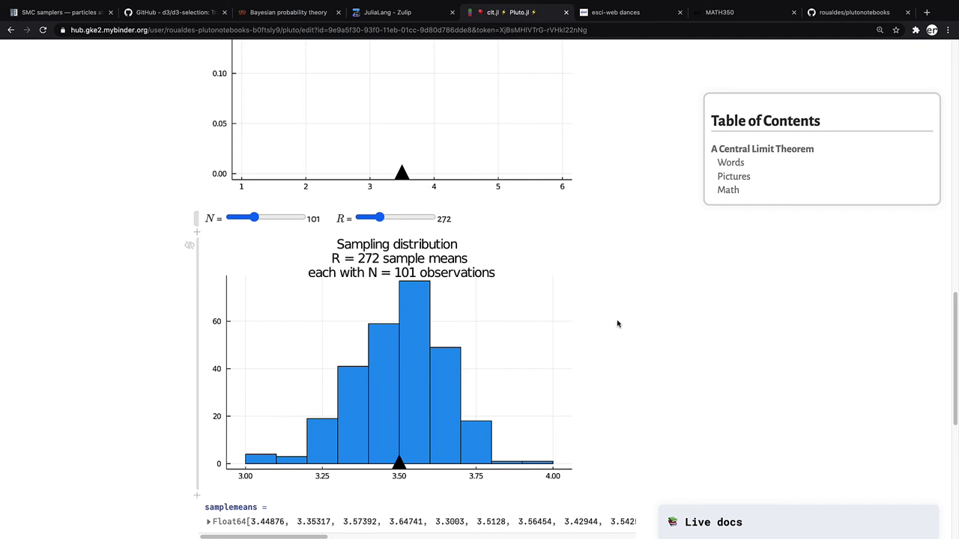
pyautogui.scroll(-2, 618, 323)
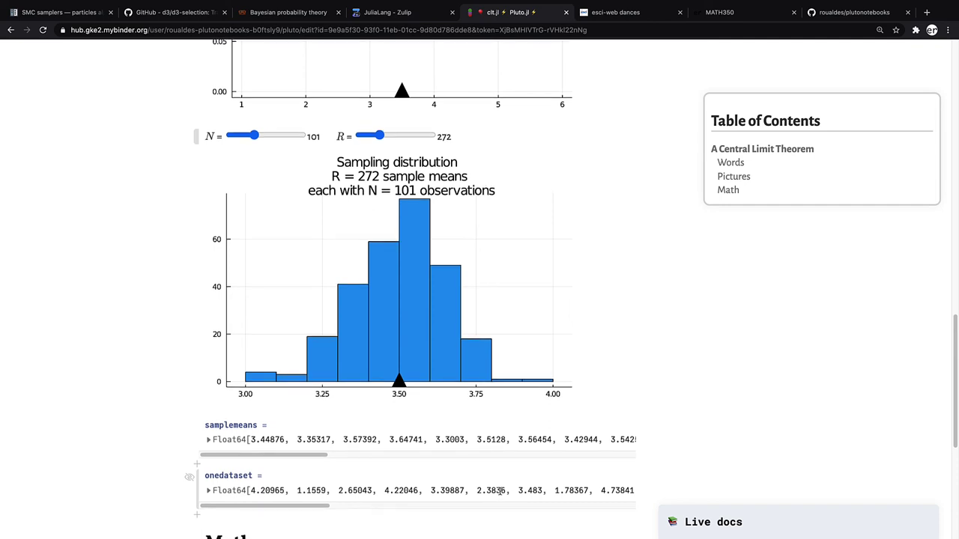
# Step: Compare the Uniform theoretical distribution with its sampling histogram and read the Central Limit Theorem statement in the Math section
pyautogui.scroll(1, 499, 490)
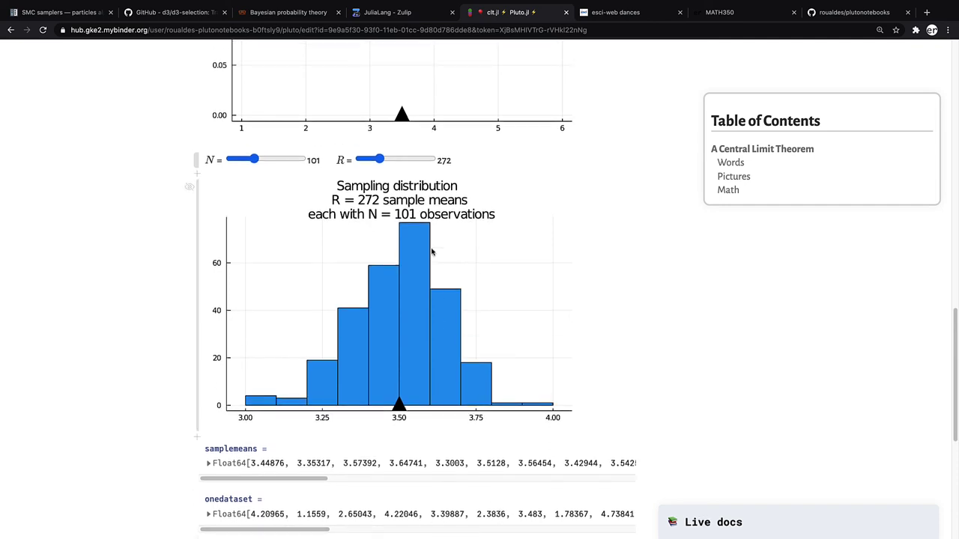
pyautogui.scroll(6, 346, 158)
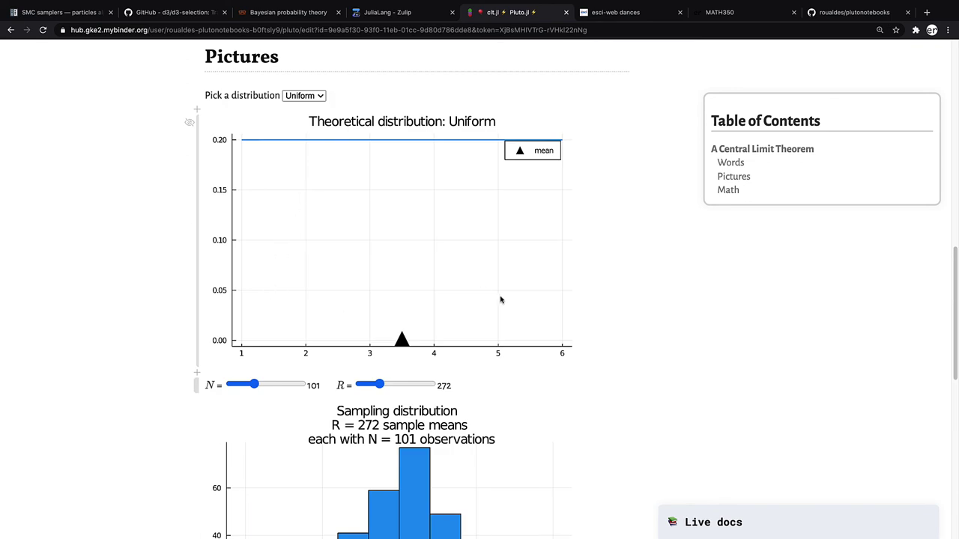
pyautogui.scroll(-8, 592, 360)
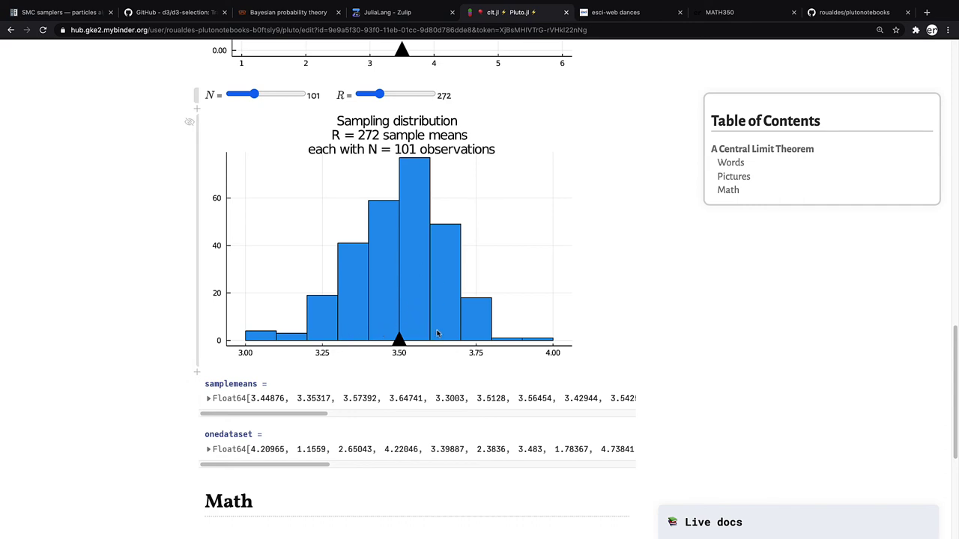
pyautogui.scroll(-8, 473, 341)
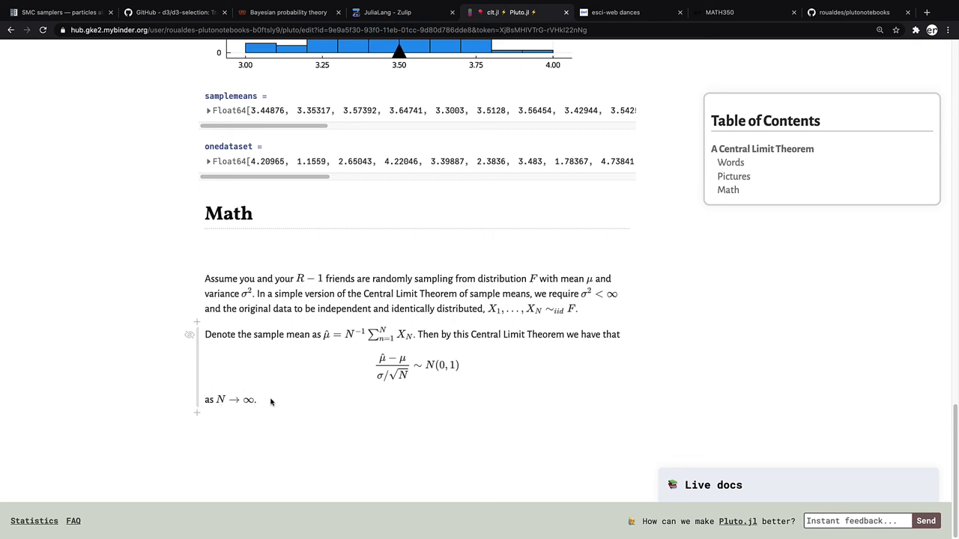
# Step: Switch the theoretical distribution in the Pictures section to Normal and then to Gamma
pyautogui.scroll(4, 356, 394)
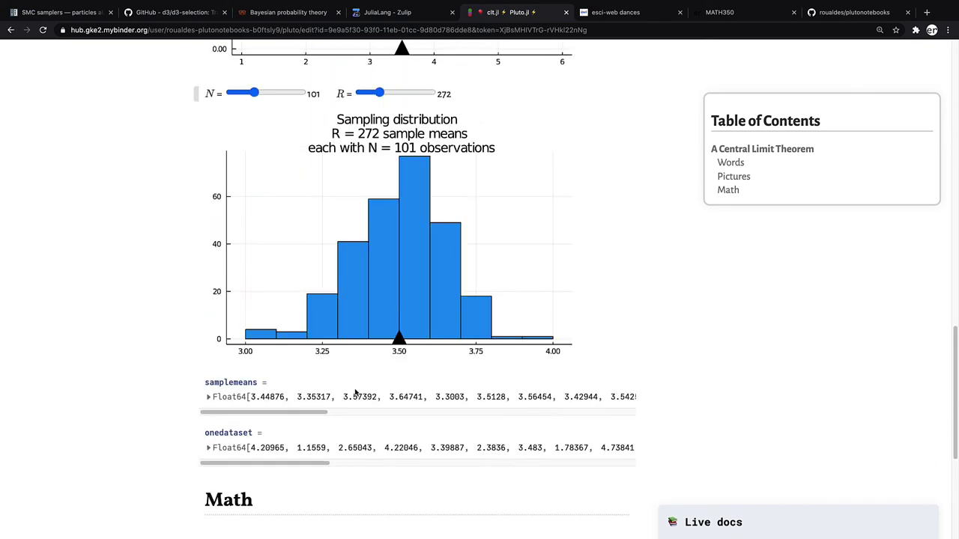
pyautogui.scroll(3, 355, 393)
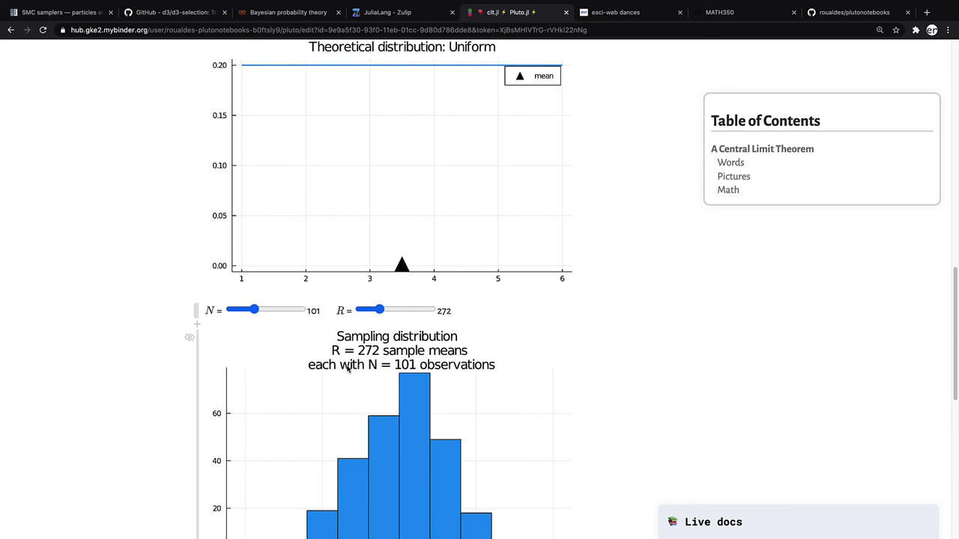
pyautogui.scroll(2, 471, 274)
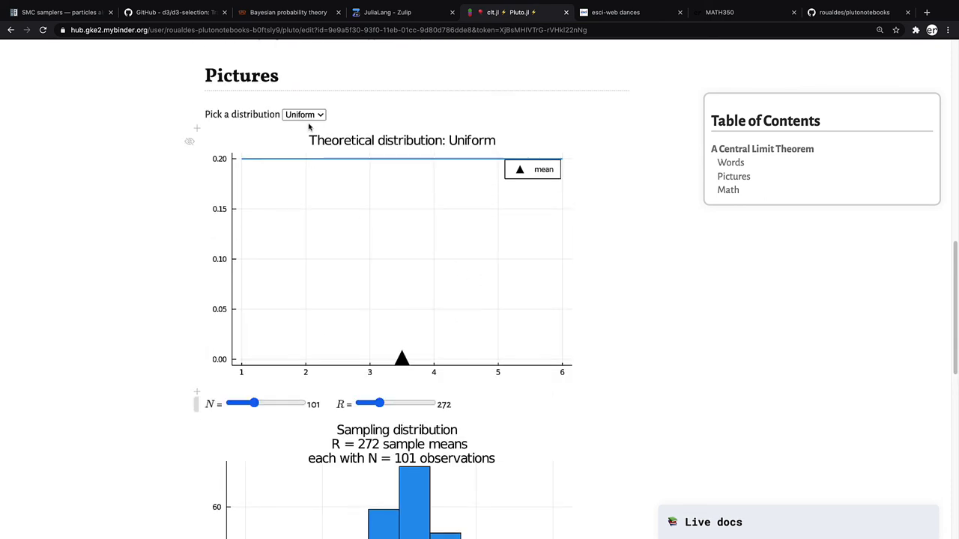
pyautogui.click(308, 115)
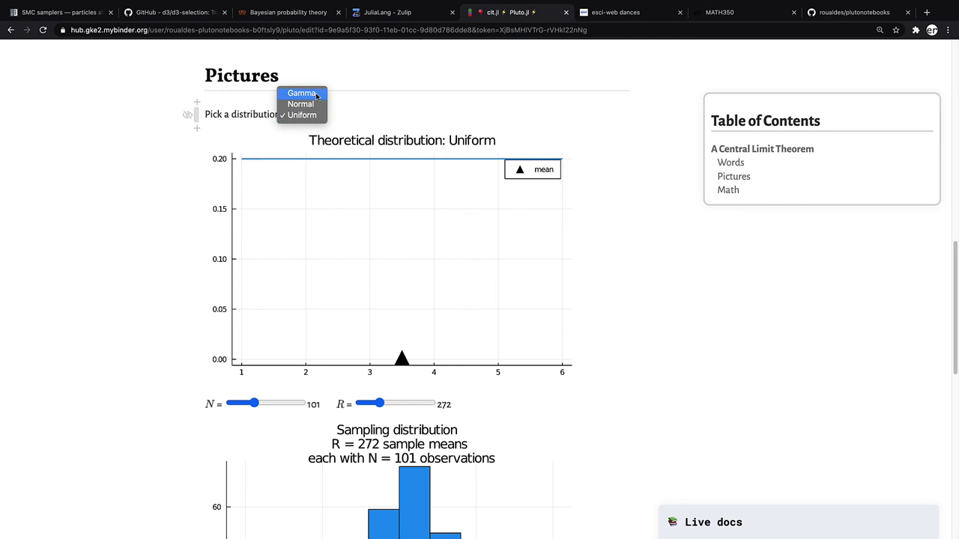
pyautogui.click(313, 105)
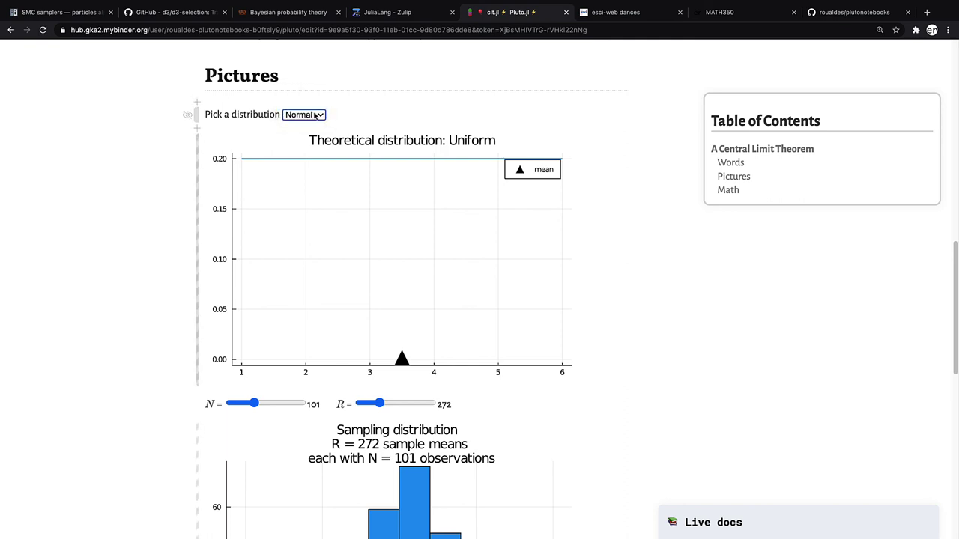
pyautogui.click(315, 115)
pyautogui.click(303, 101)
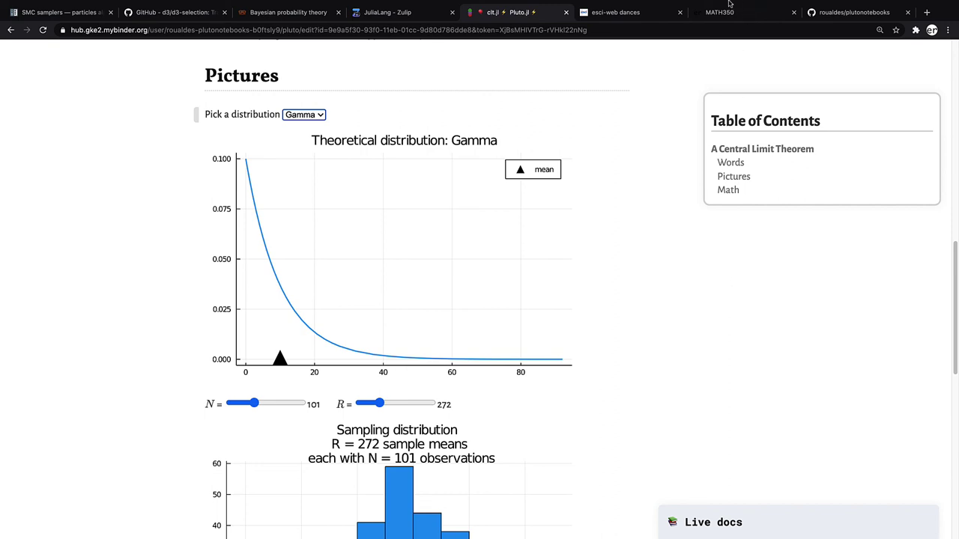
pyautogui.moveTo(730, 2)
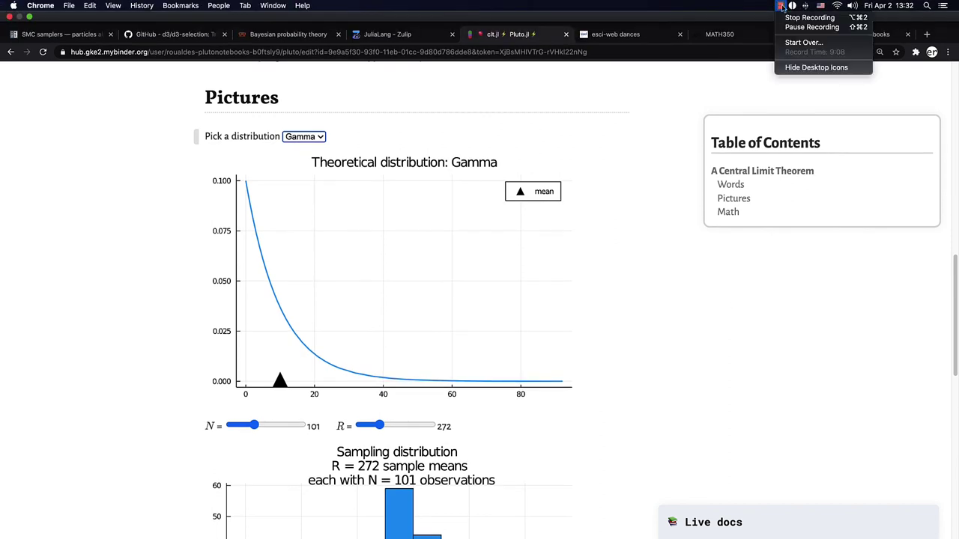